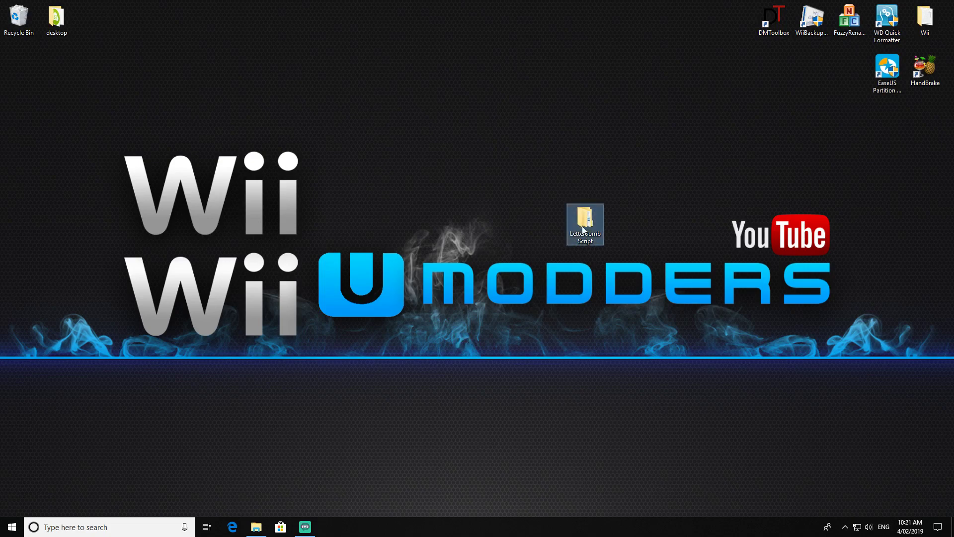
Open the LetterBomb Script folder and view Letterbomb.zip's contents in 7-Zip.
{"action": "mouse_move", "coordinate": [586, 226]}
{"action": "left_mouse_down"}
{"action": "mouse_move", "coordinate": [552, 231]}
{"action": "mouse_move", "coordinate": [599, 238]}
{"action": "mouse_move", "coordinate": [636, 224]}
{"action": "mouse_move", "coordinate": [595, 236]}
{"action": "left_mouse_up"}
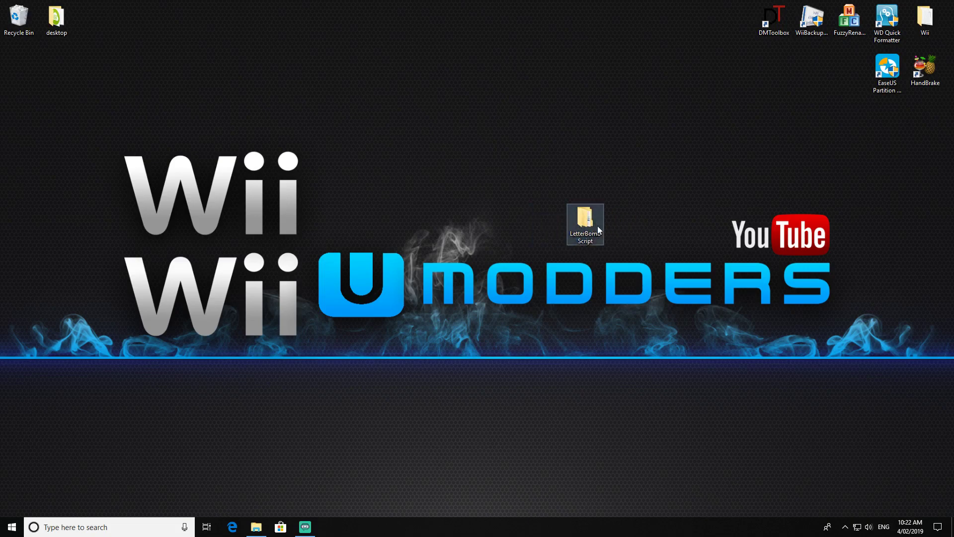
{"action": "double_click", "coordinate": [594, 225]}
{"action": "left_click_drag", "start_coordinate": [426, 218], "coordinate": [825, 210]}
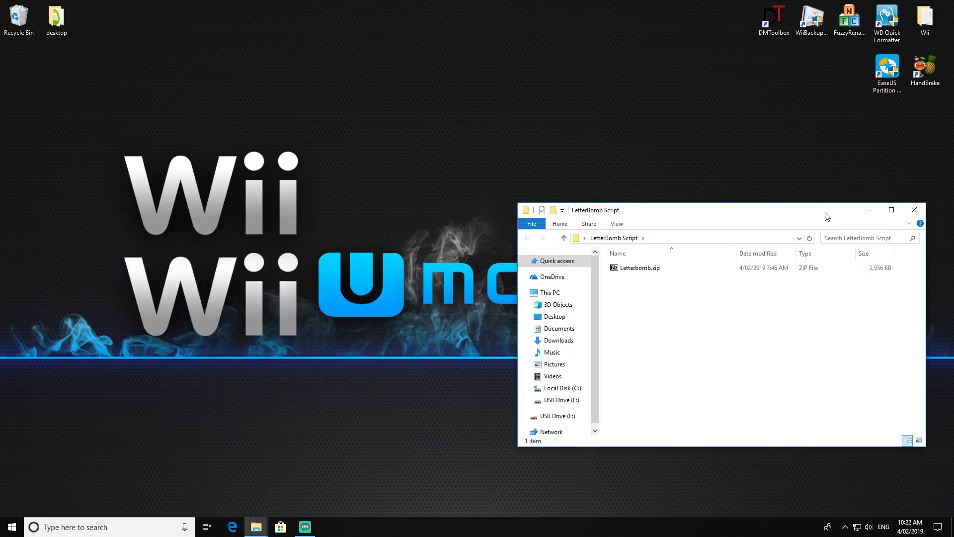
{"action": "double_click", "coordinate": [642, 271]}
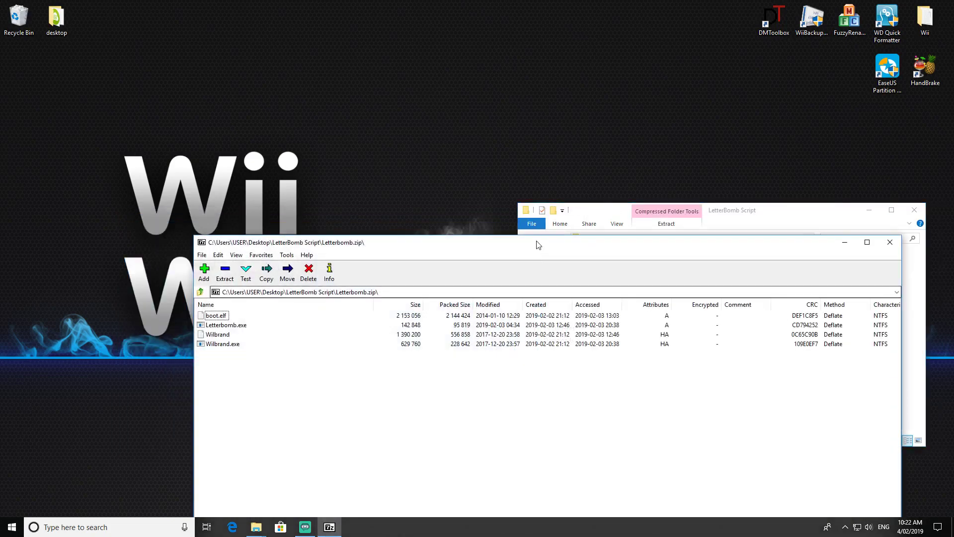
{"action": "left_click_drag", "start_coordinate": [536, 244], "coordinate": [860, 181]}
Copy all four archive files onto USB Drive (F:), then close the archive window.
{"action": "mouse_move", "coordinate": [248, 527]}
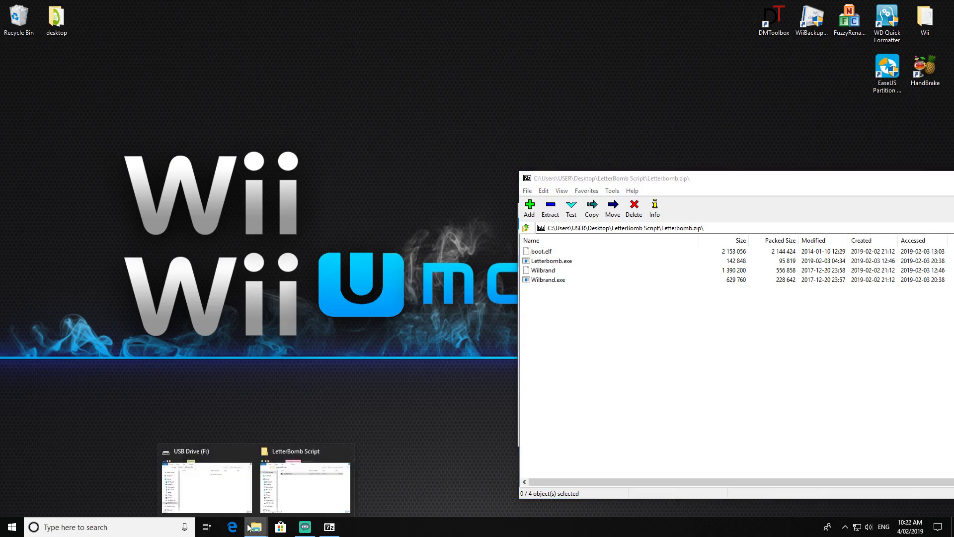
{"action": "left_click", "coordinate": [222, 499]}
{"action": "left_click_drag", "start_coordinate": [383, 203], "coordinate": [382, 202]}
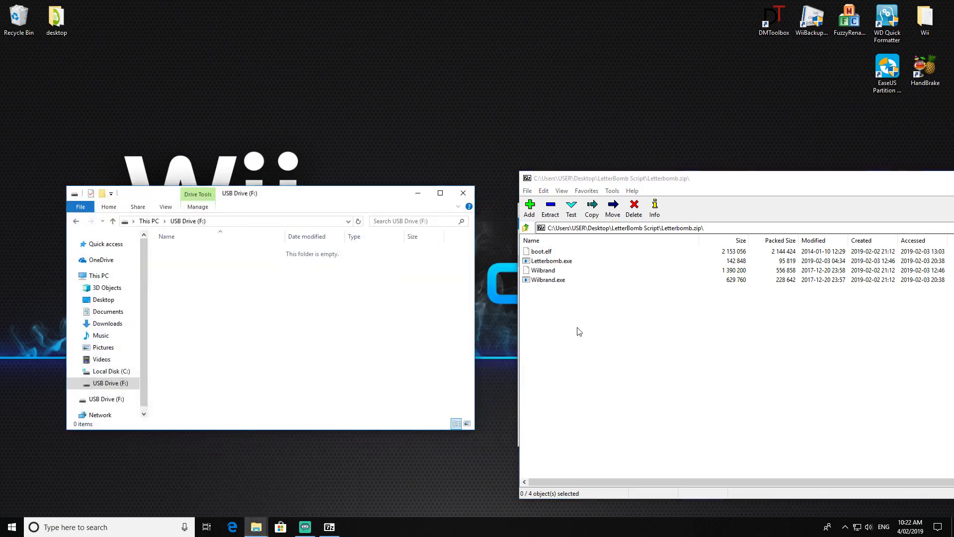
{"action": "left_click_drag", "start_coordinate": [577, 250], "coordinate": [535, 326]}
{"action": "mouse_move", "coordinate": [553, 260]}
{"action": "left_mouse_down"}
{"action": "mouse_move", "coordinate": [351, 330]}
{"action": "mouse_move", "coordinate": [244, 295]}
{"action": "left_mouse_up"}
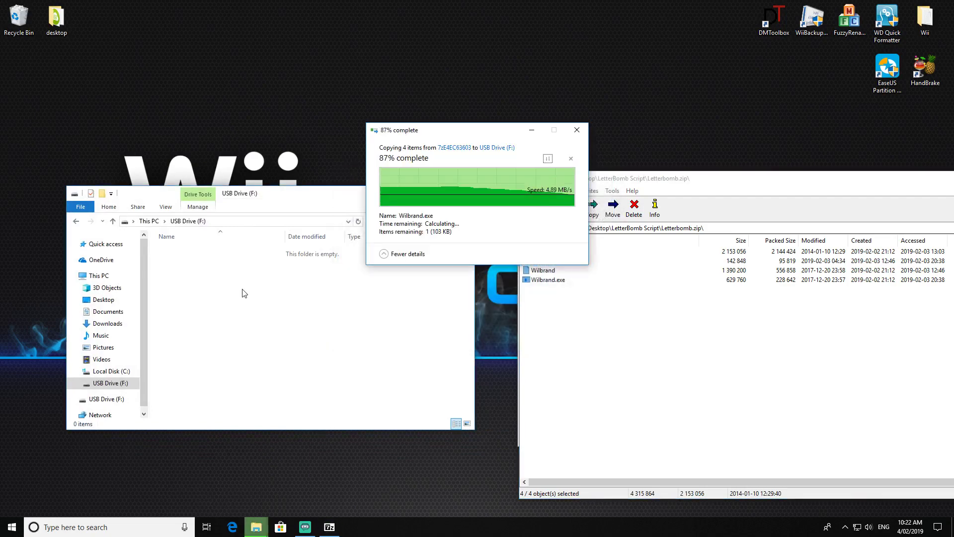
{"action": "left_click_drag", "start_coordinate": [763, 185], "coordinate": [416, 215]}
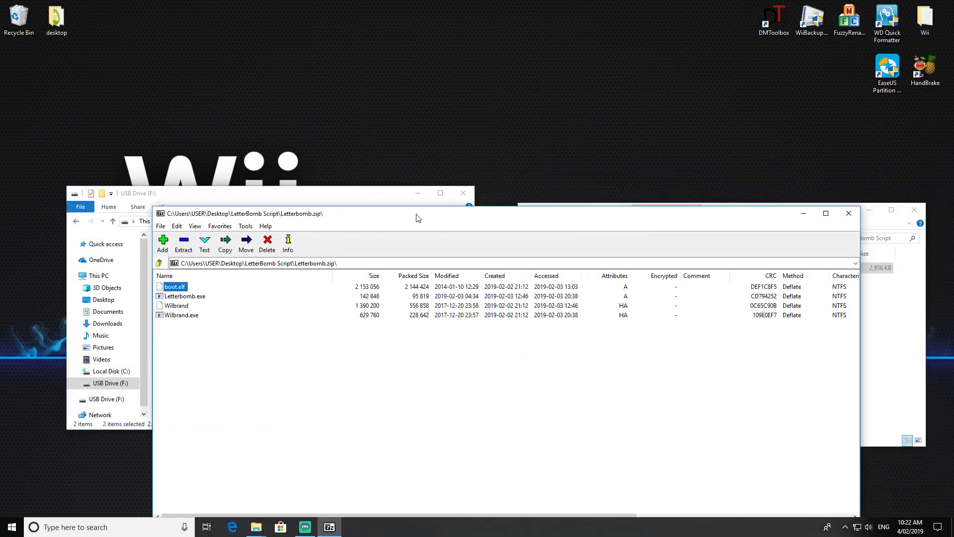
{"action": "left_click", "coordinate": [917, 213]}
Close the LetterBomb Script folder and launch Letterbomb.exe from USB Drive (F:).
{"action": "left_click", "coordinate": [914, 210]}
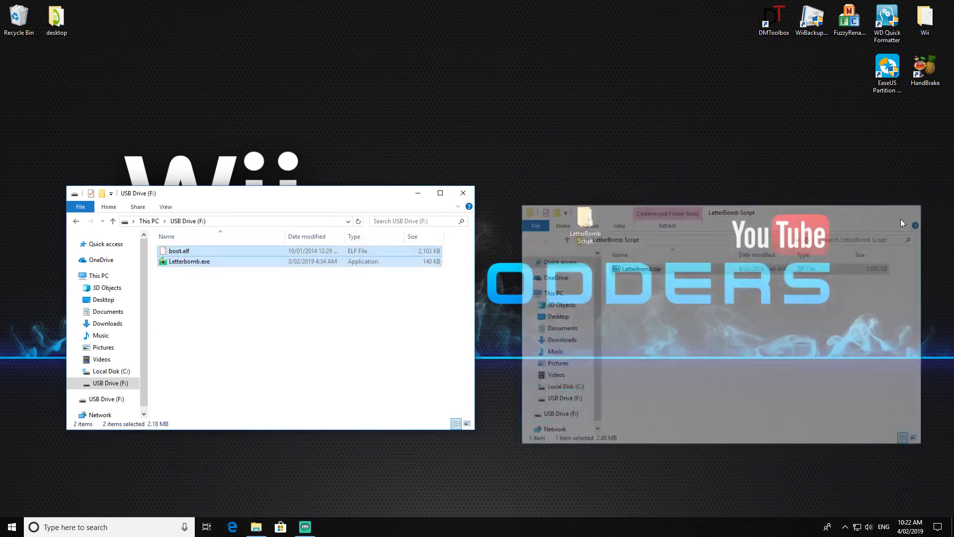
{"action": "mouse_move", "coordinate": [358, 198]}
{"action": "left_mouse_down"}
{"action": "mouse_move", "coordinate": [595, 206]}
{"action": "mouse_move", "coordinate": [646, 178]}
{"action": "left_mouse_up"}
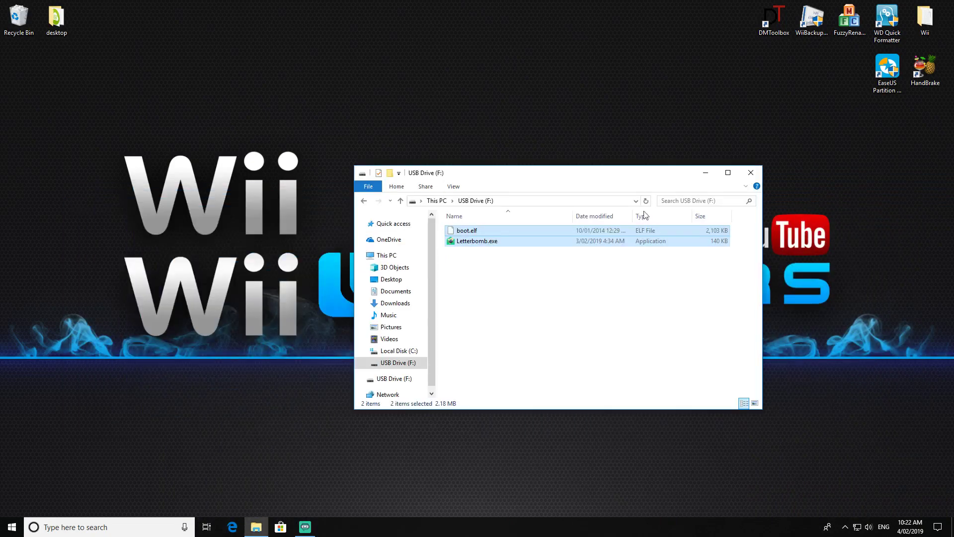
{"action": "left_click", "coordinate": [466, 242]}
{"action": "key", "text": "Up"}
{"action": "double_click", "coordinate": [467, 242]}
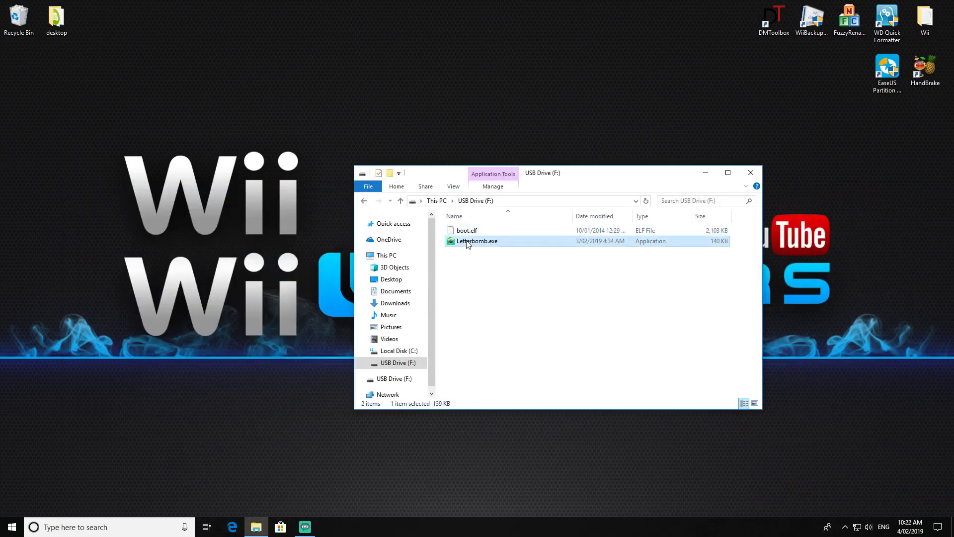
Enter the Wii's MAC address, choose System Version 4.3E, and generate the files.
{"action": "left_click", "coordinate": [425, 193]}
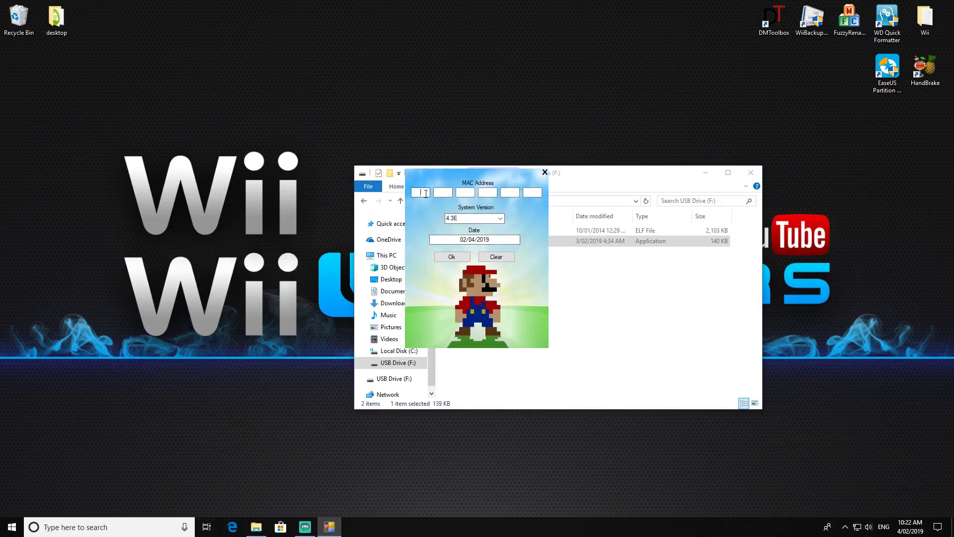
{"action": "type", "text": "00"}
{"action": "type", "text": "19"}
{"action": "type", "text": "1d"}
{"action": "type", "text": "65"}
{"action": "left_click", "coordinate": [472, 218]}
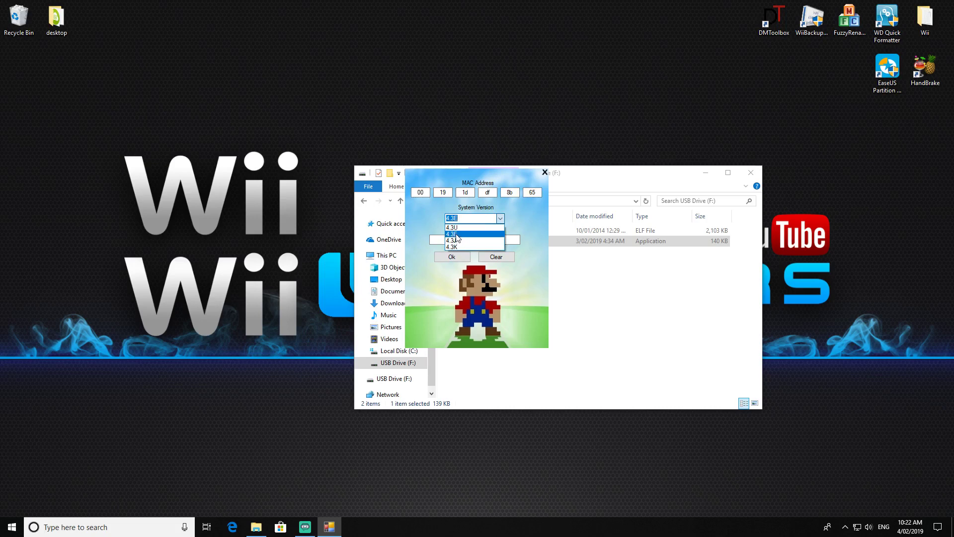
{"action": "left_click", "coordinate": [456, 234]}
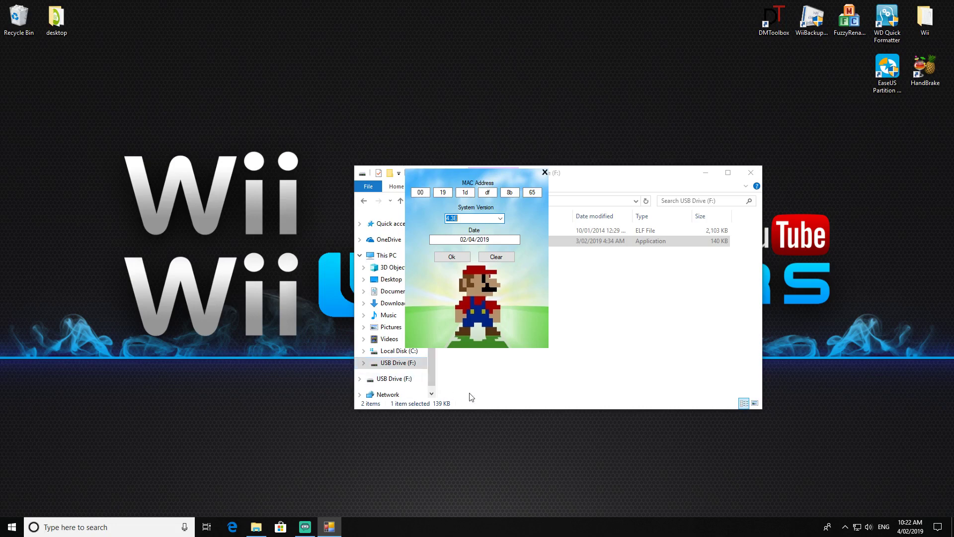
{"action": "mouse_move", "coordinate": [896, 533]}
{"action": "left_click", "coordinate": [455, 258]}
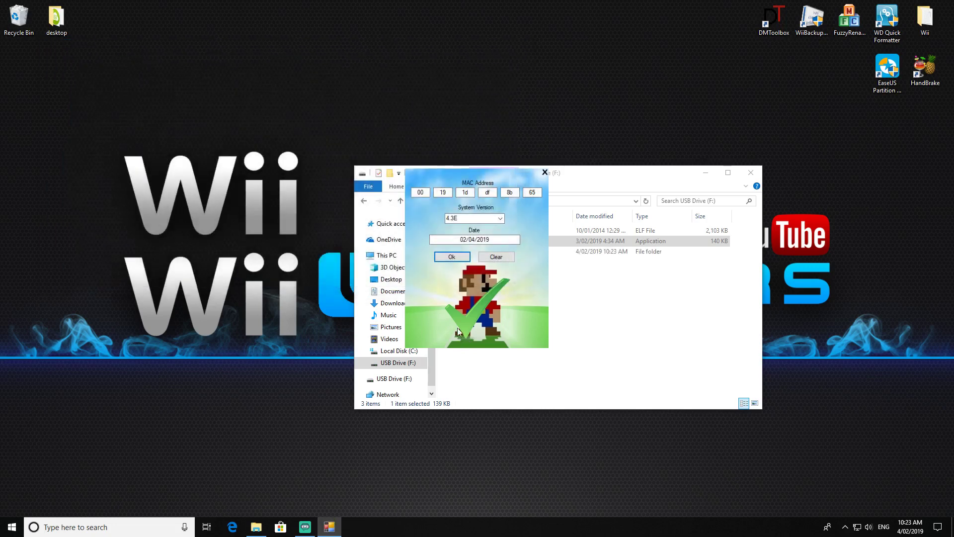
Move the LetterBomb window aside to reveal the generated files and clear the MAC fields.
{"action": "left_click_drag", "start_coordinate": [494, 172], "coordinate": [342, 170]}
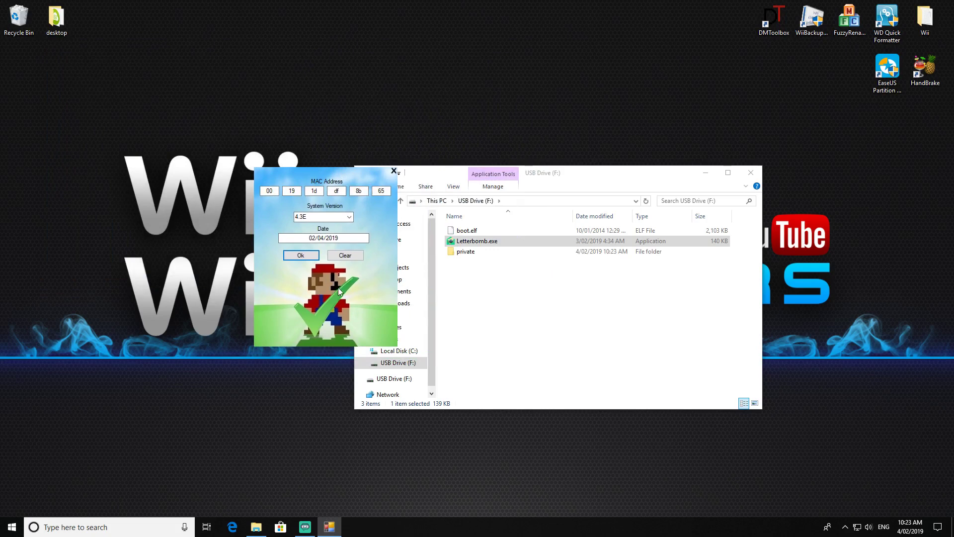
{"action": "key", "text": "Tab"}
{"action": "key", "text": "Return"}
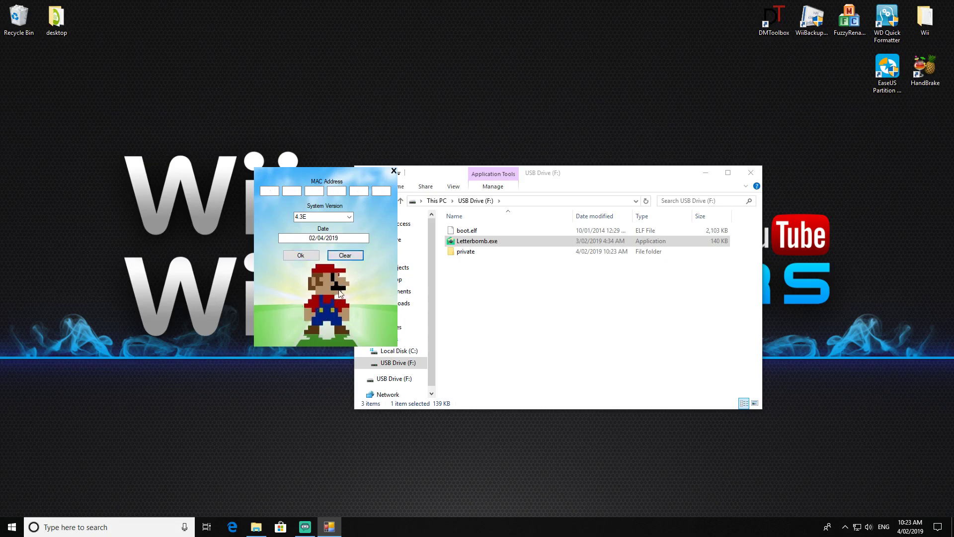
View and dismiss the Credits, then close LetterBomb and the USB Drive window.
{"action": "left_click", "coordinate": [341, 291]}
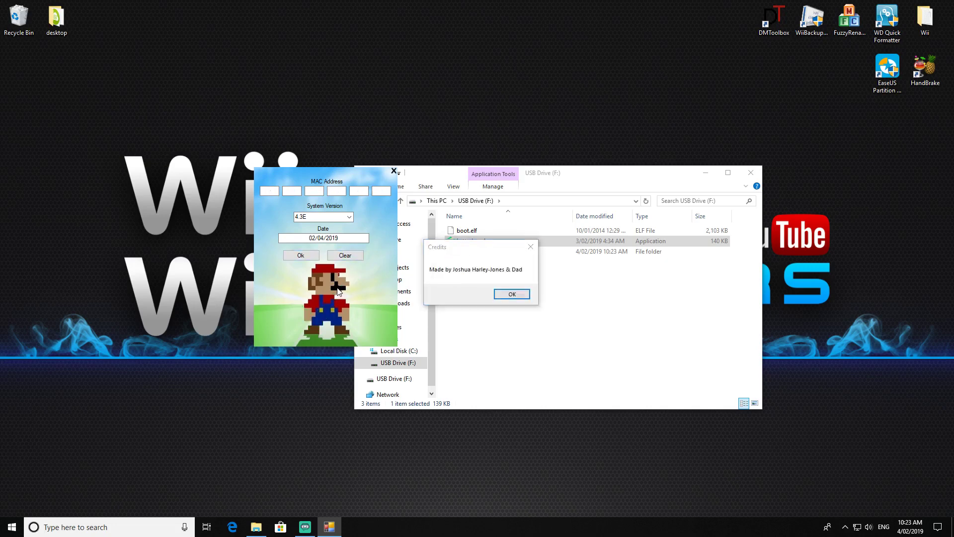
{"action": "left_click_drag", "start_coordinate": [489, 248], "coordinate": [350, 268]}
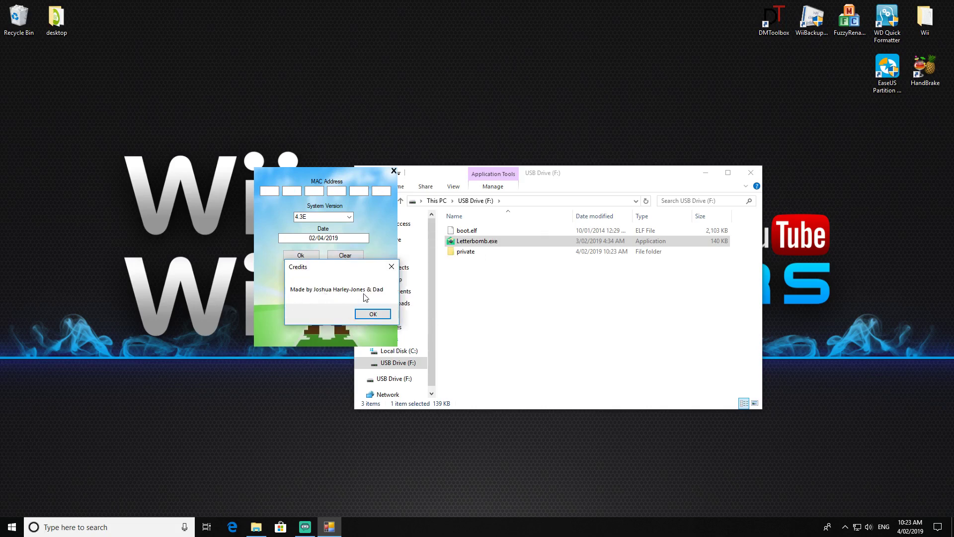
{"action": "left_click", "coordinate": [391, 267]}
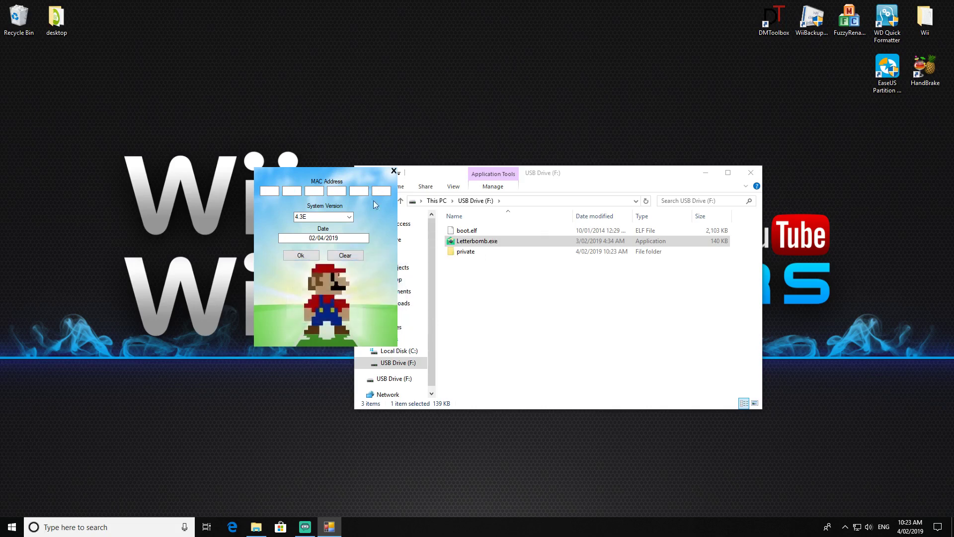
{"action": "left_click", "coordinate": [393, 172]}
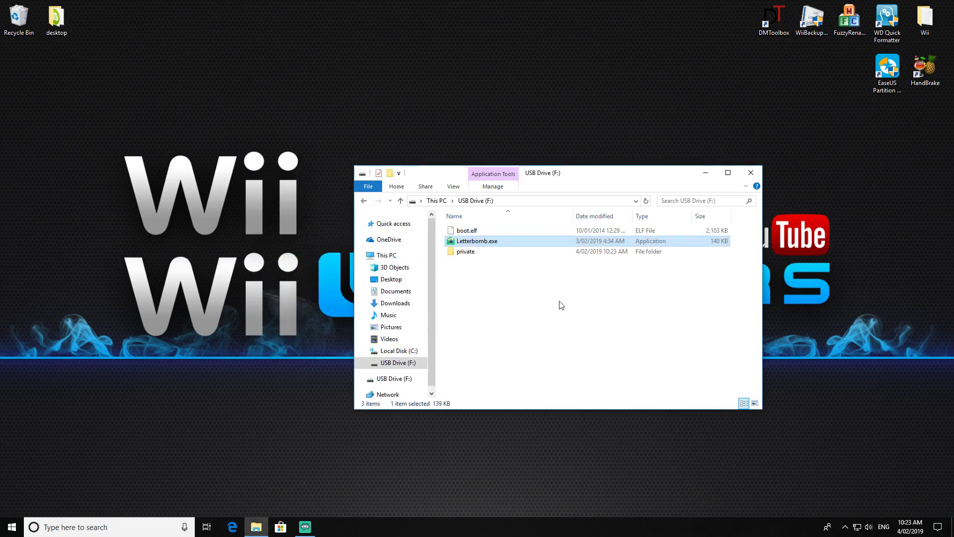
{"action": "left_click", "coordinate": [750, 172]}
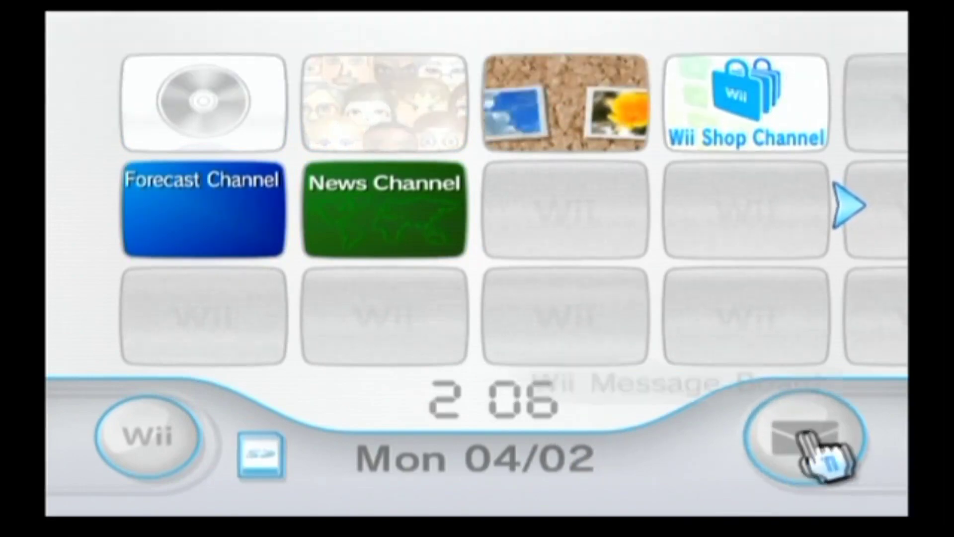
Use the Message Board calendar to reach Monday 04/02, stepping days until the envelope appears.
{"action": "left_click", "coordinate": [775, 450]}
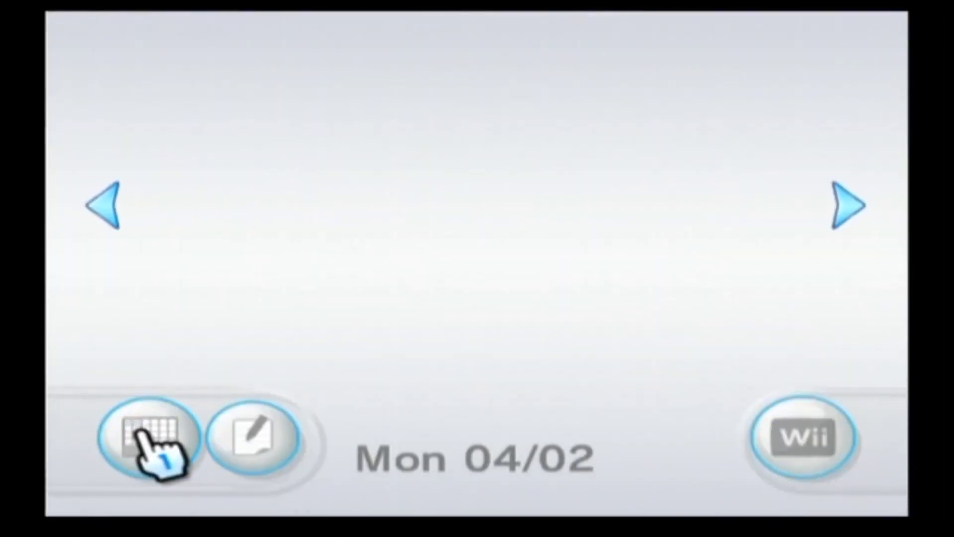
{"action": "left_click", "coordinate": [160, 445]}
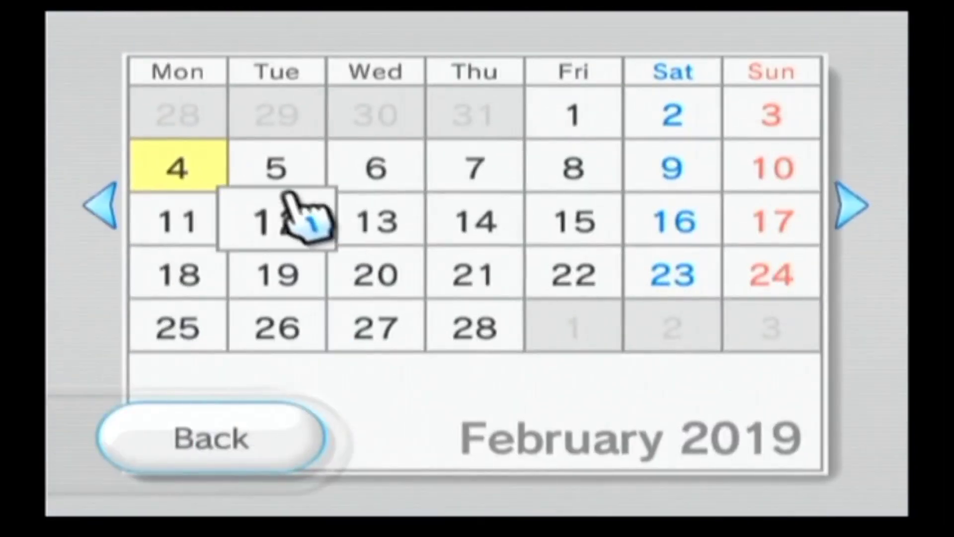
{"action": "left_click", "coordinate": [204, 171]}
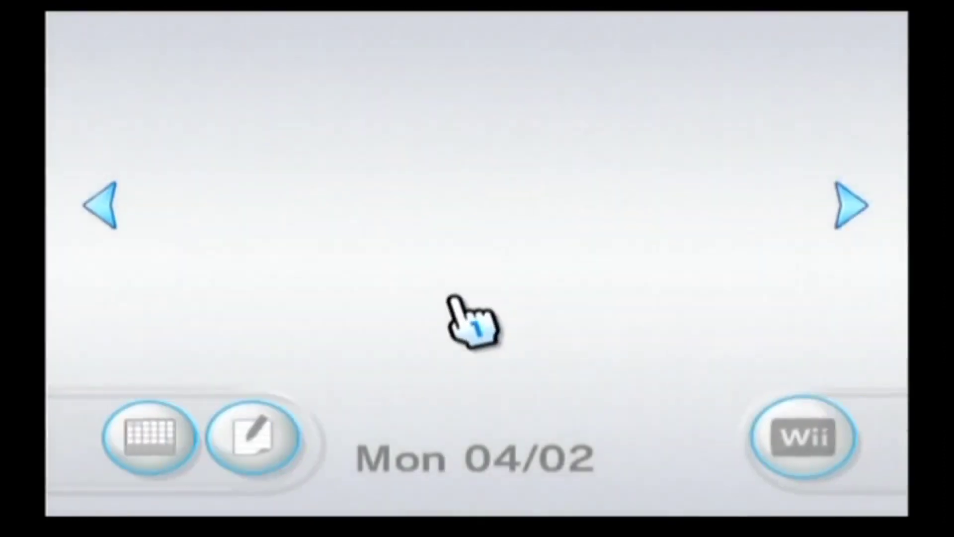
{"action": "key", "text": "Left"}
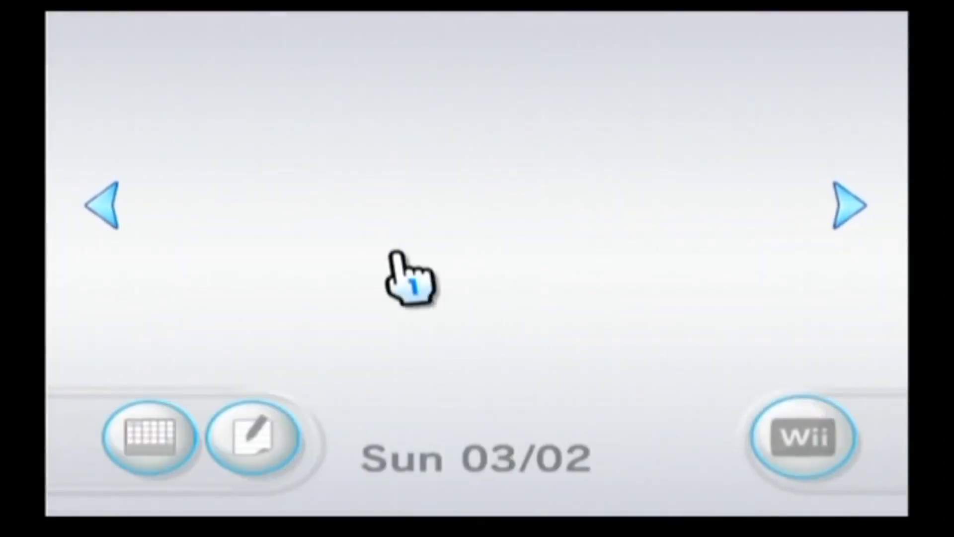
{"action": "key", "text": "Right"}
{"action": "key", "text": "Right"}
{"action": "key", "text": "Left"}
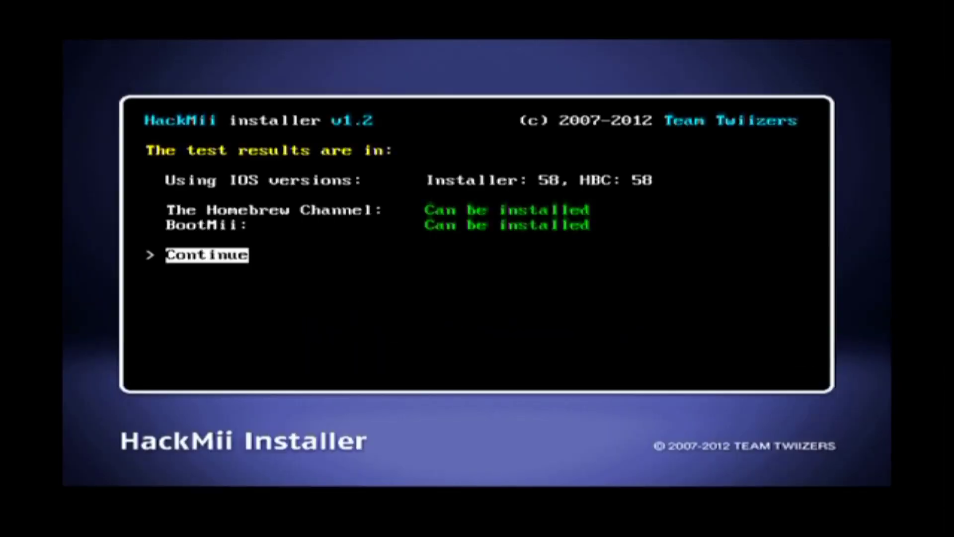
Continue past the test results and install The Homebrew Channel, confirming with Yes.
{"action": "key", "text": "Return"}
{"action": "key", "text": "Up"}
{"action": "key", "text": "Up"}
{"action": "key", "text": "Up"}
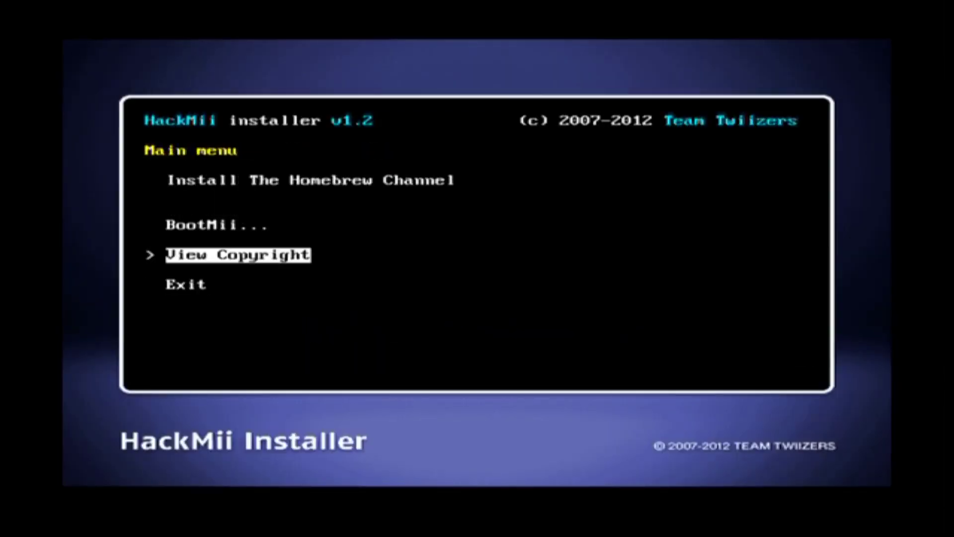
{"action": "key", "text": "Return"}
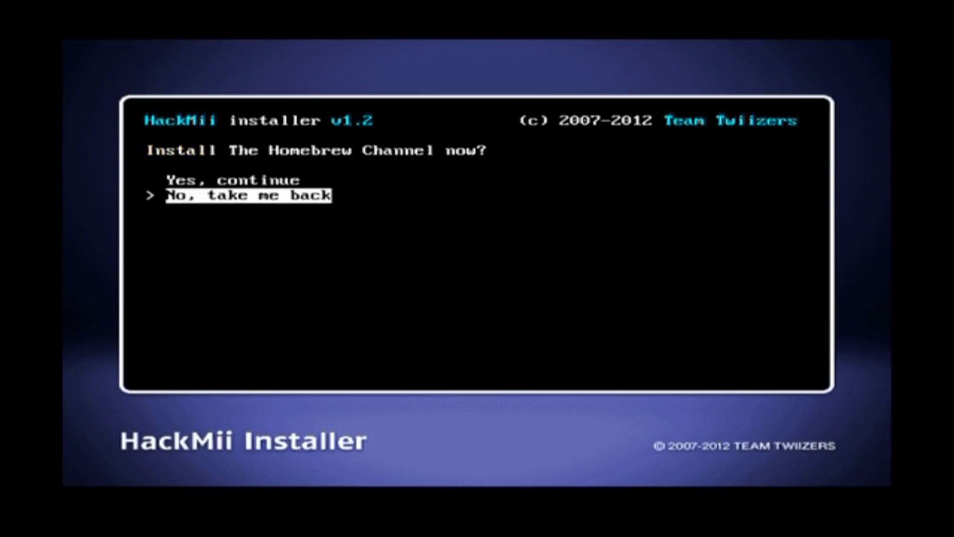
{"action": "key", "text": "Up"}
{"action": "key", "text": "Return"}
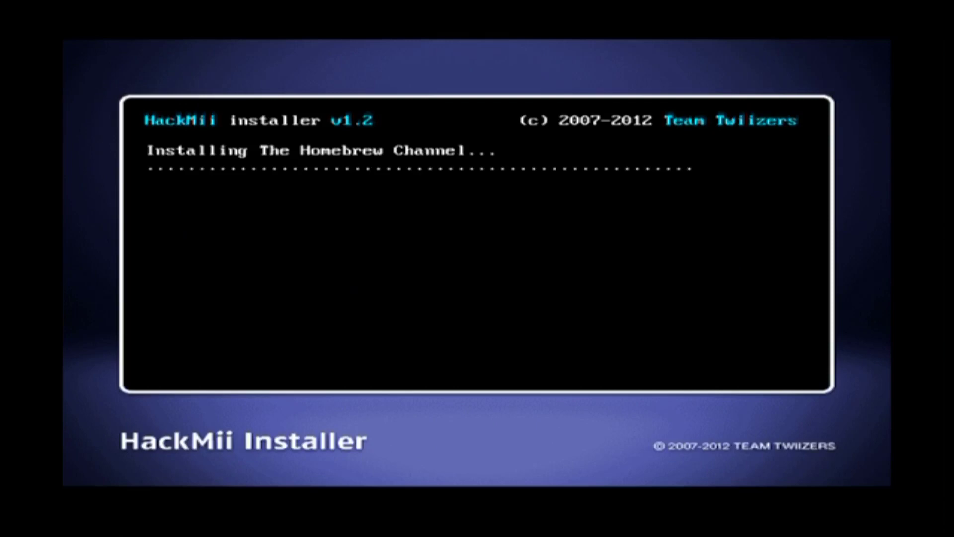
{"action": "key", "text": "Return"}
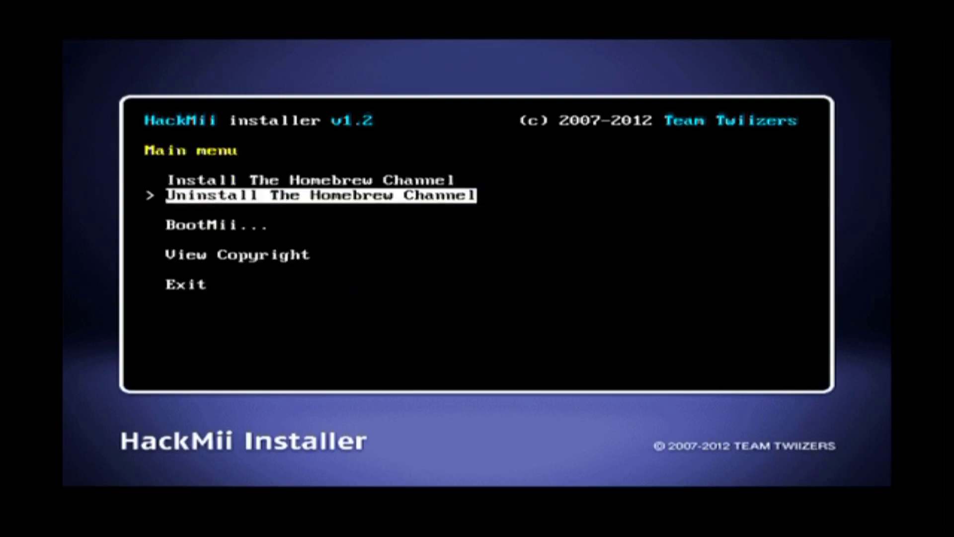